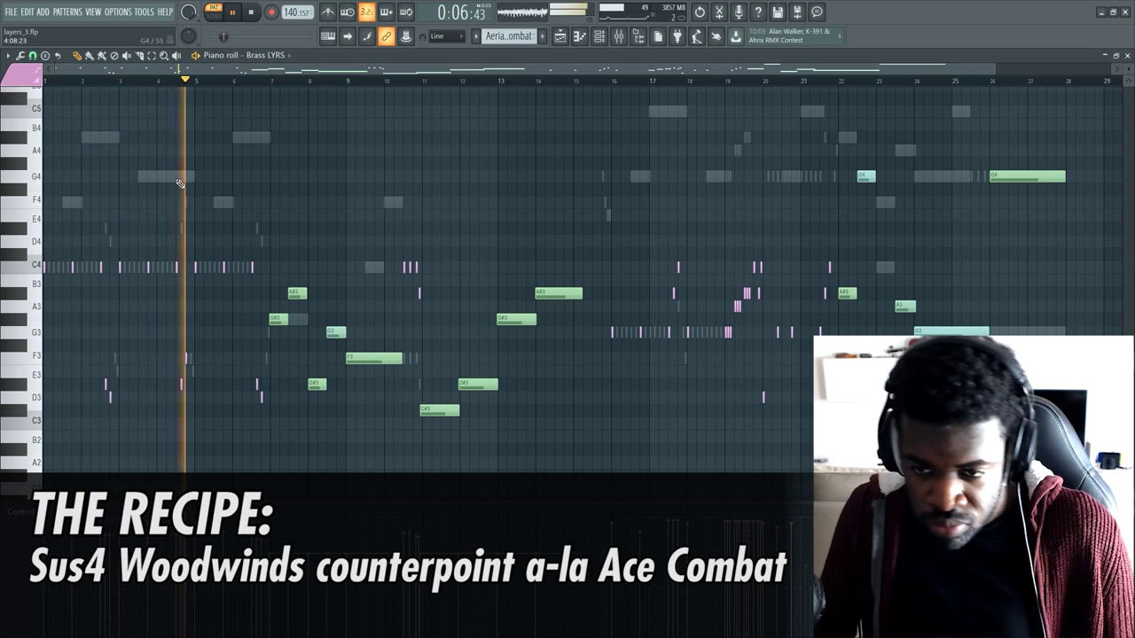
Switch the piano roll from Brass LYRS to Melodic Orchestra LYRS, then to Bass Orchestra LYRS.
double_click(178, 178)
scroll(359, 374, "up", 2)
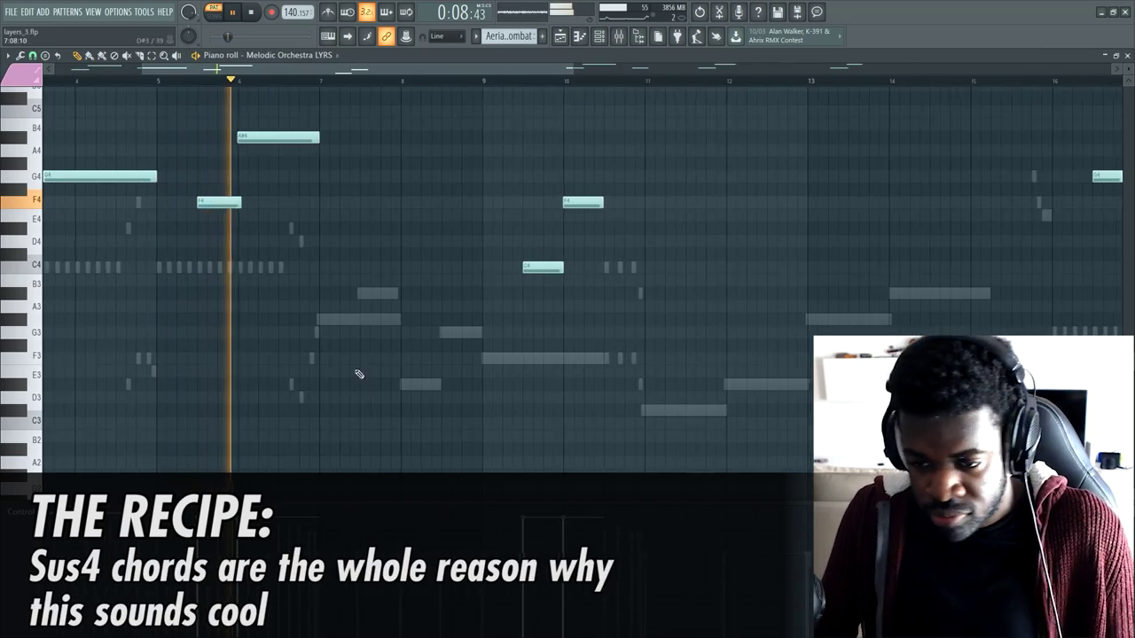
double_click(337, 321)
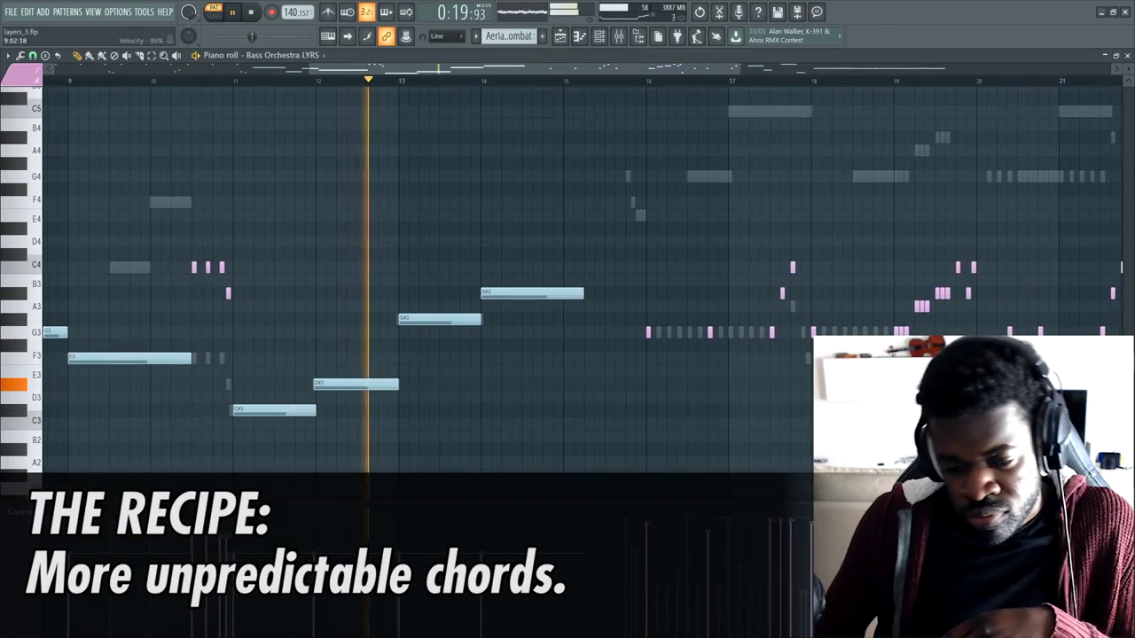
Check the Target property list, then step through the Melodic Orchestra, Brass and Strings LYRS parts.
left_click(22, 479)
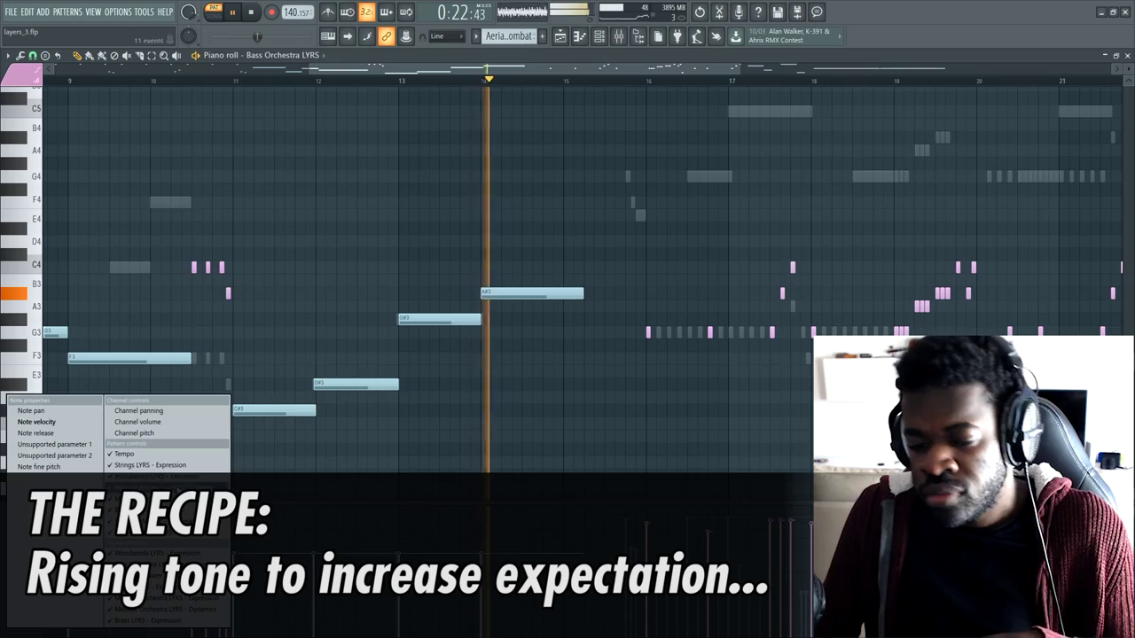
key("Escape")
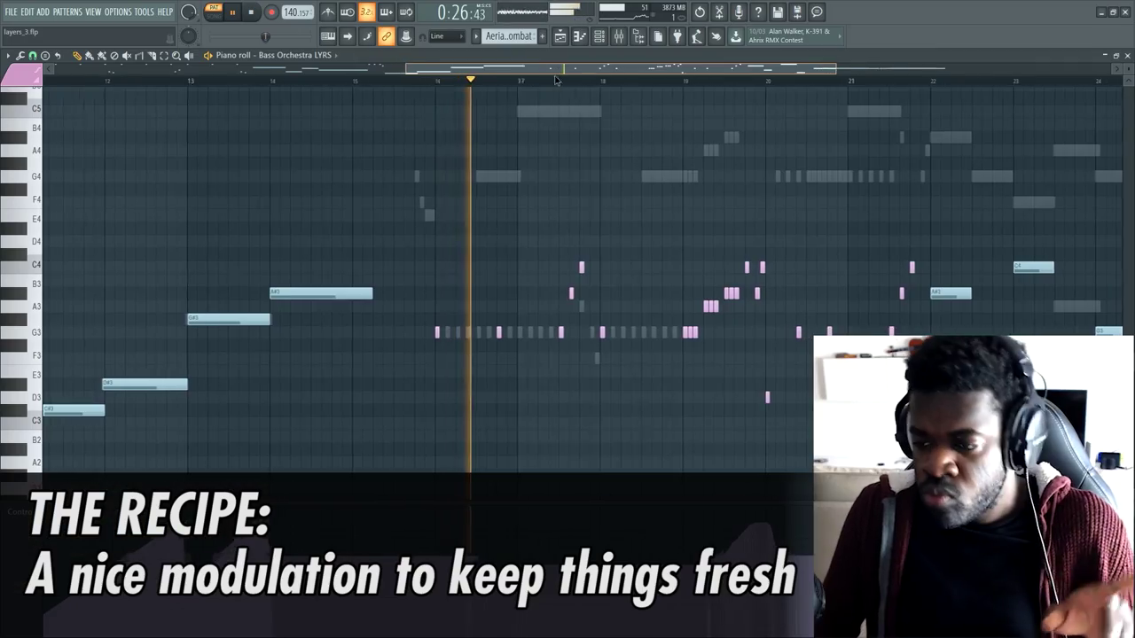
double_click(422, 177)
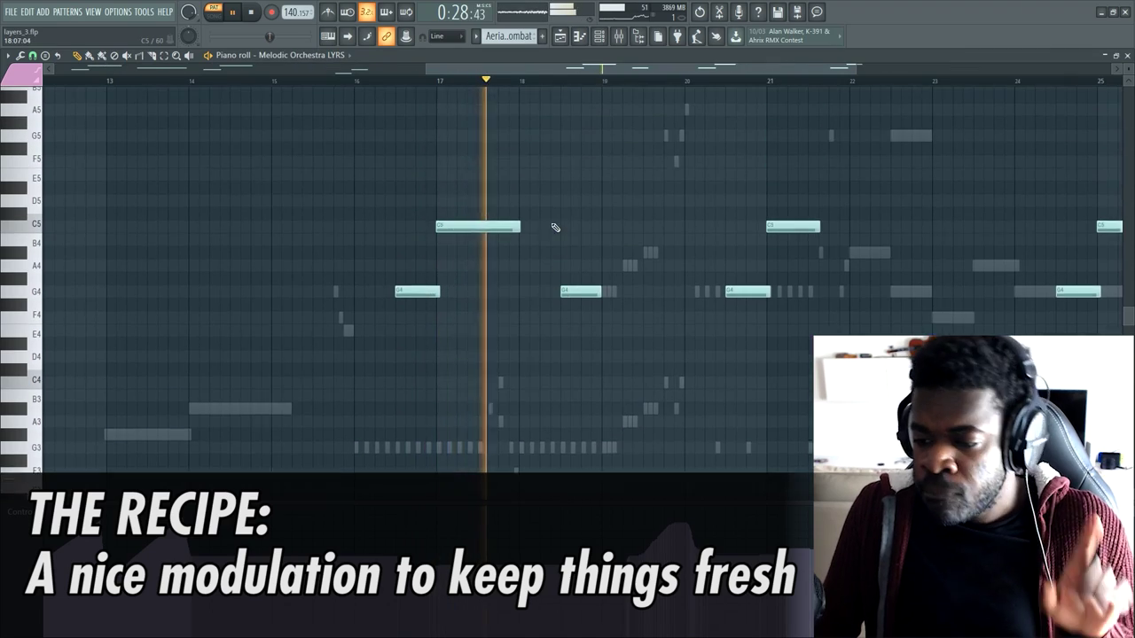
double_click(501, 423)
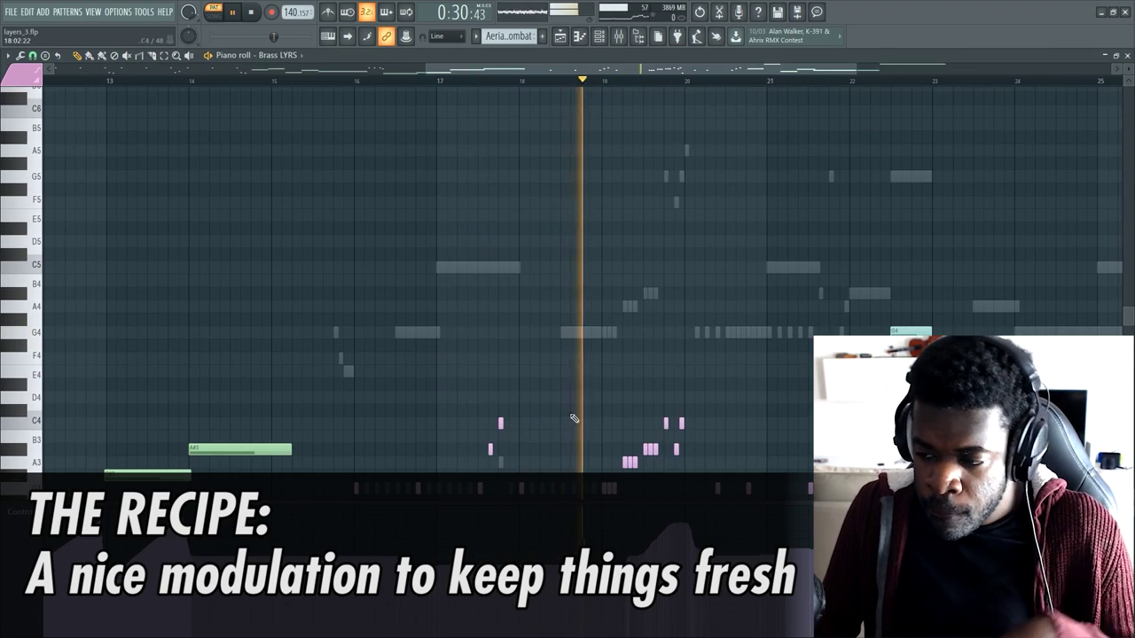
double_click(610, 335)
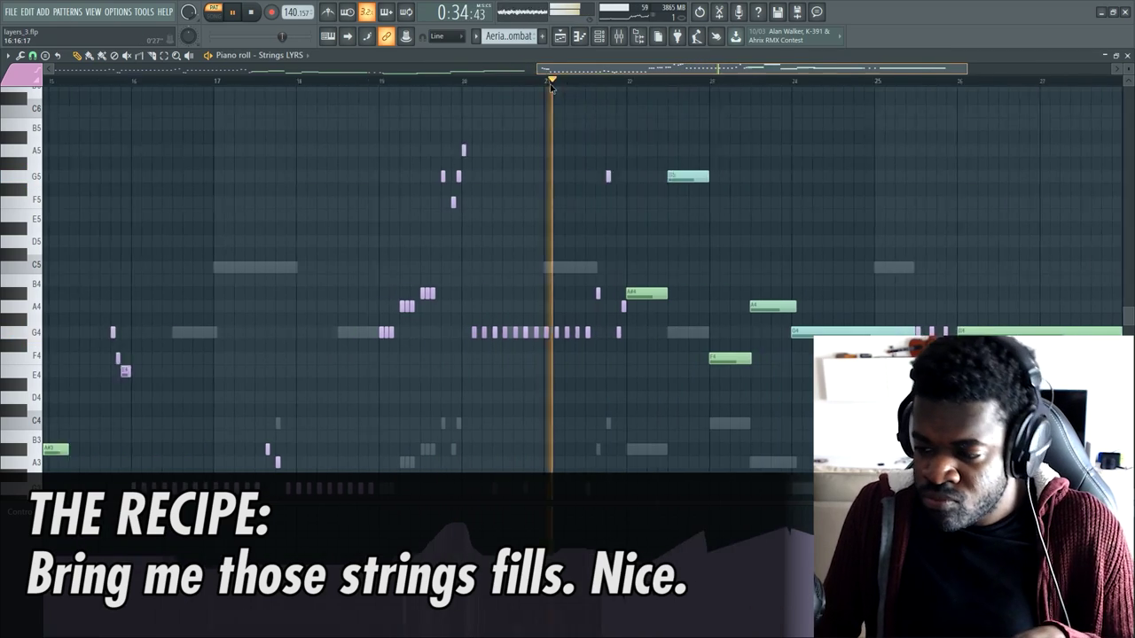
Cycle through Brass, Bass Orchestra, Strings and Melodic Orchestra LYRS, ending on Strings LYRS.
double_click(492, 423)
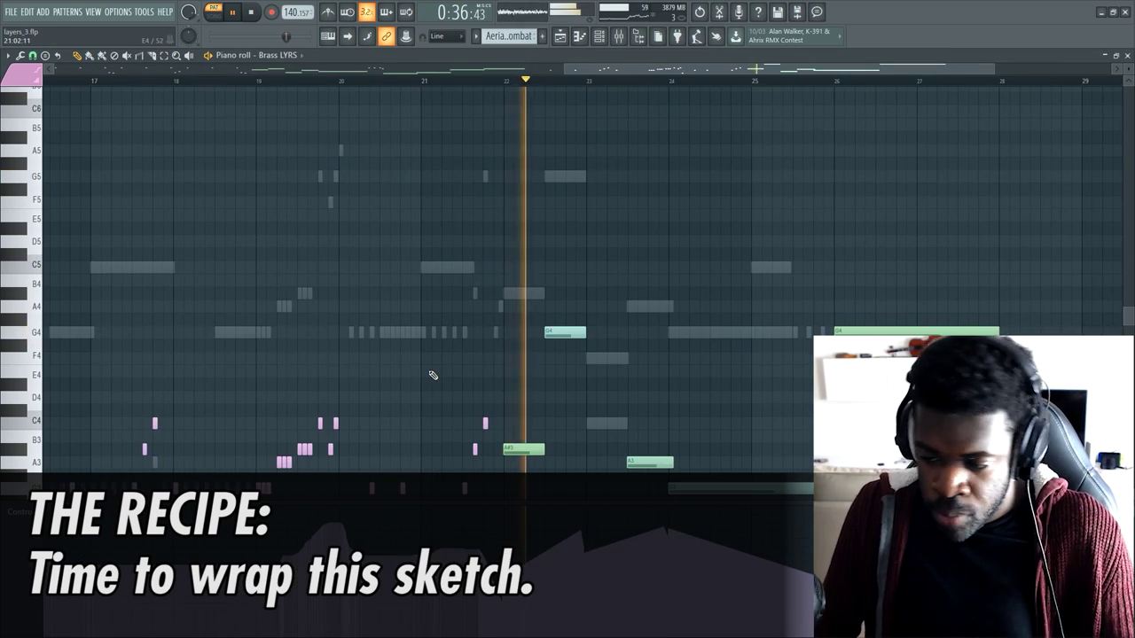
scroll(476, 391, "down", 3)
double_click(616, 345)
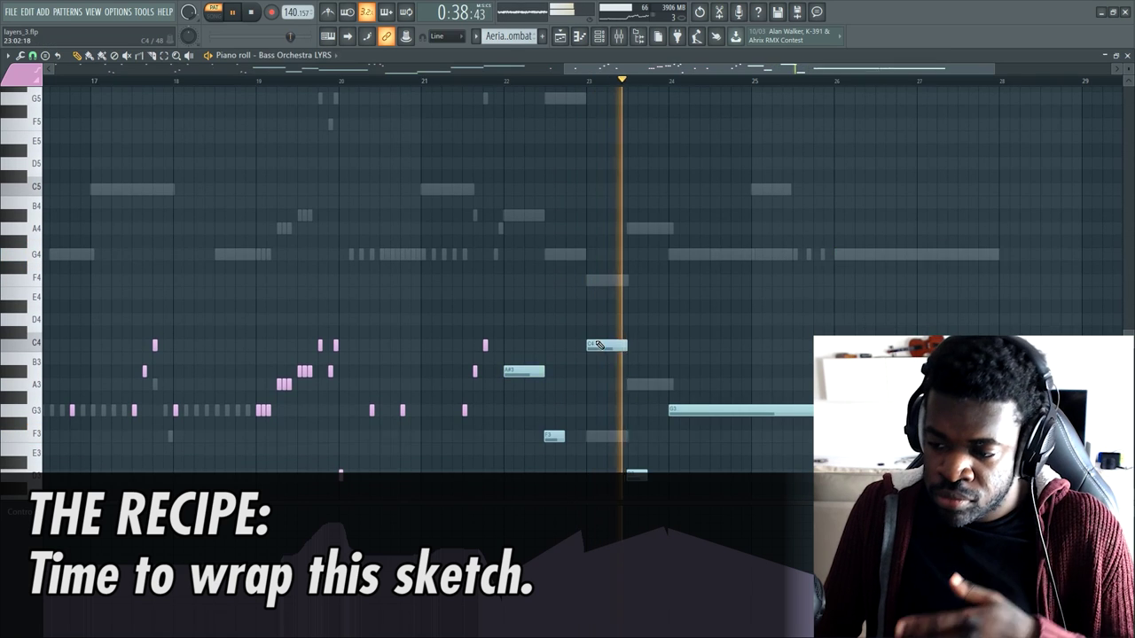
double_click(692, 257)
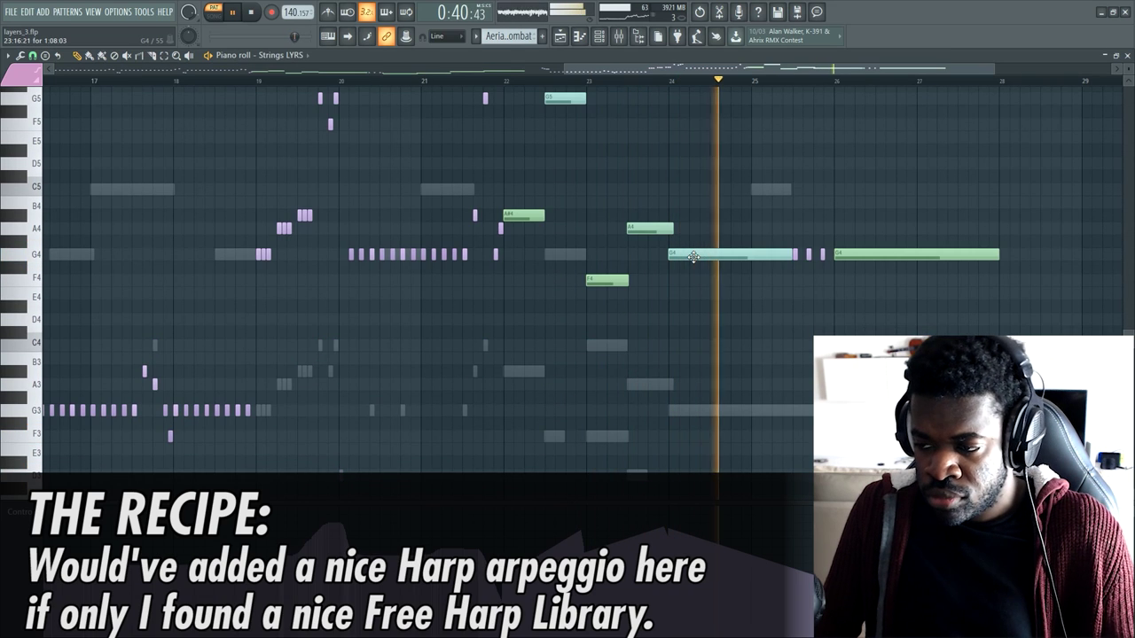
double_click(754, 189)
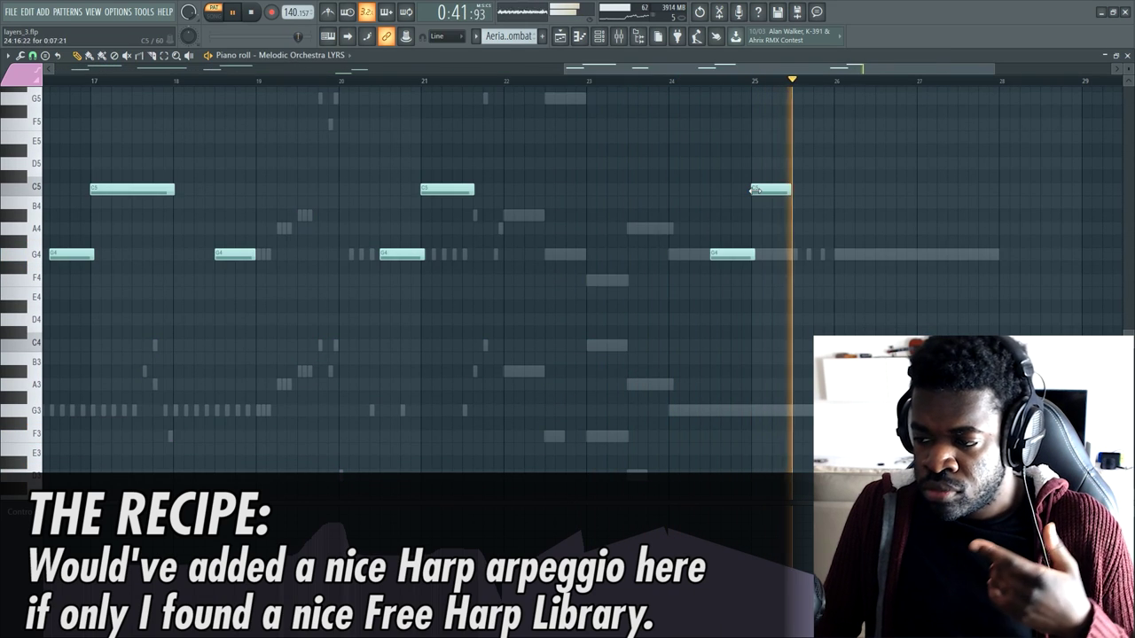
double_click(850, 254)
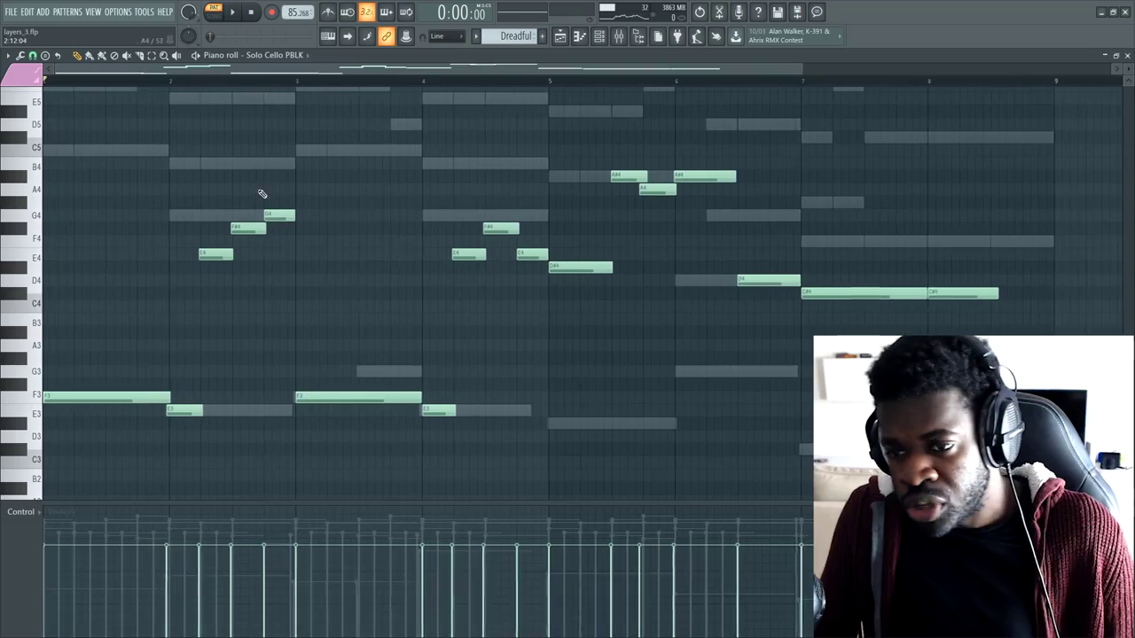
Start playback of the Solo Cello sketch and switch to the LABS Piano part.
key("space")
scroll(114, 261, "up", 1)
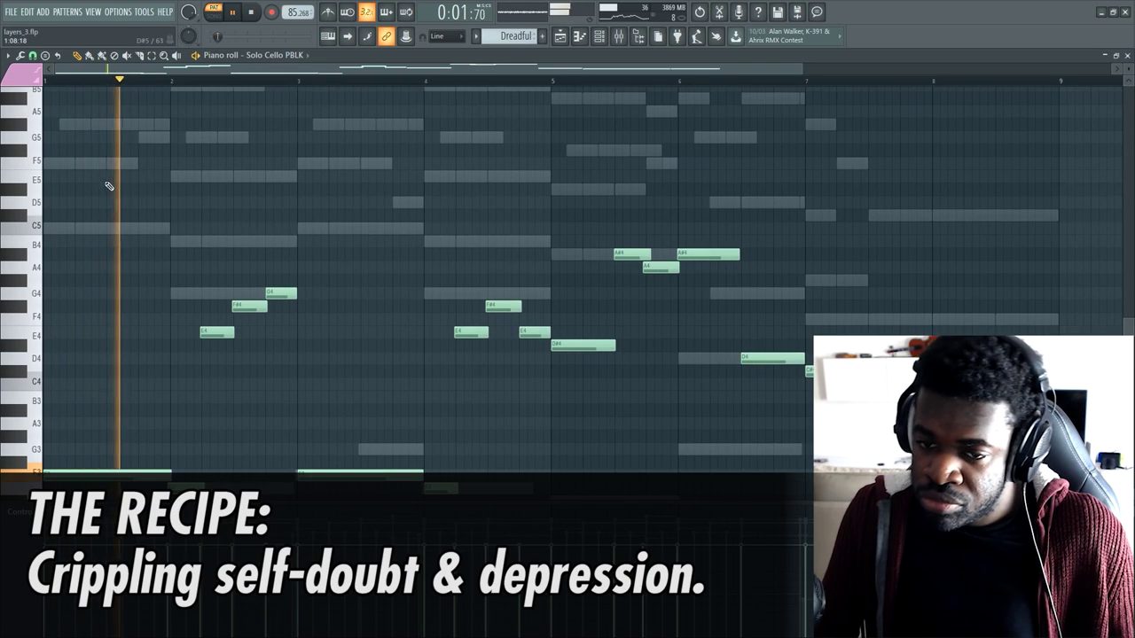
scroll(178, 206, "up", 3)
double_click(178, 206)
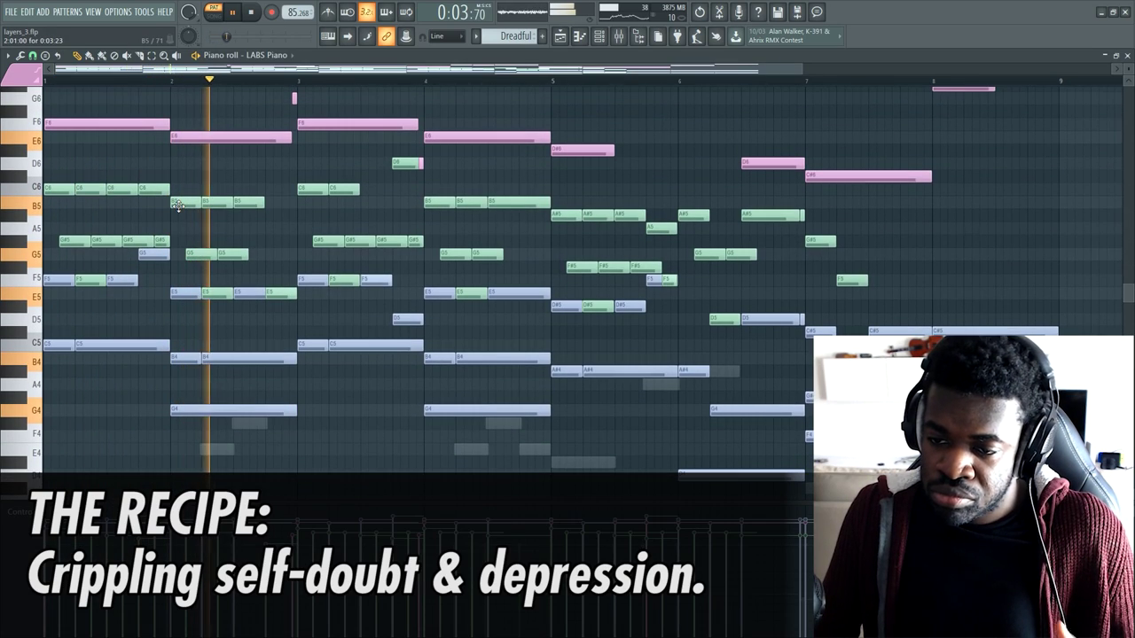
Return to Solo Cello, show LABS Piano again, and open the Channel rack with F6.
scroll(257, 184, "up", 2)
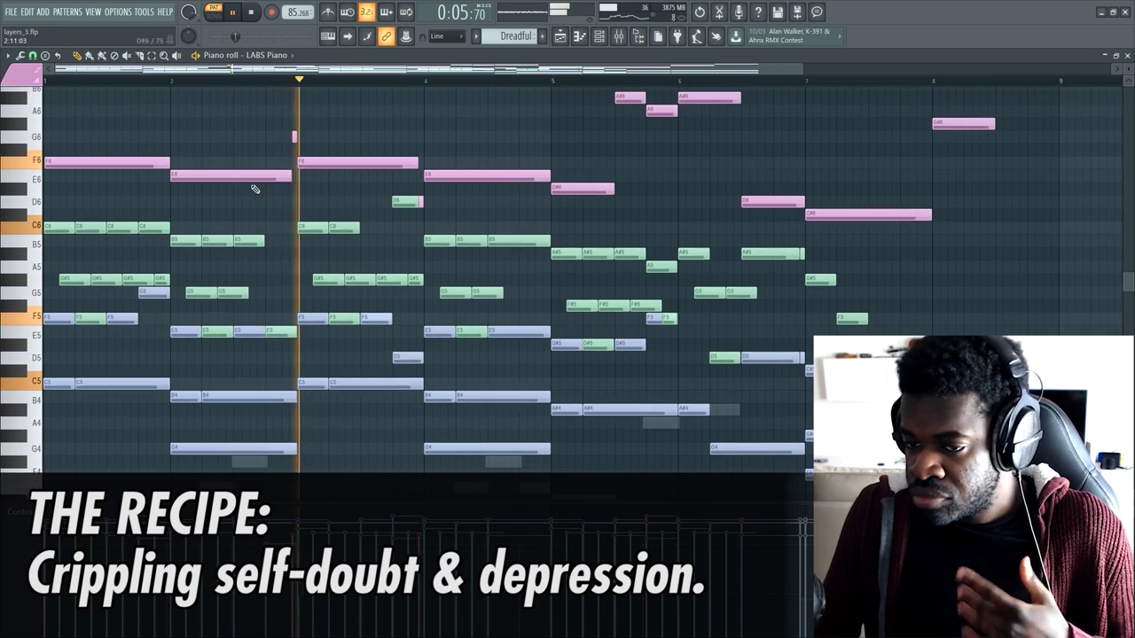
scroll(451, 431, "down", 3)
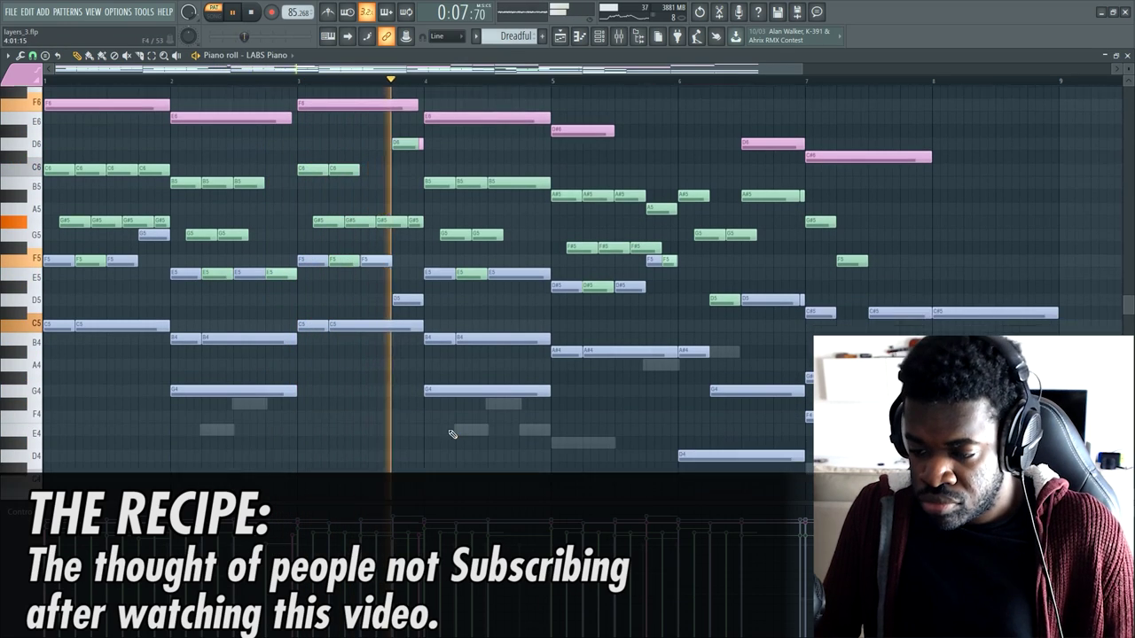
double_click(467, 414)
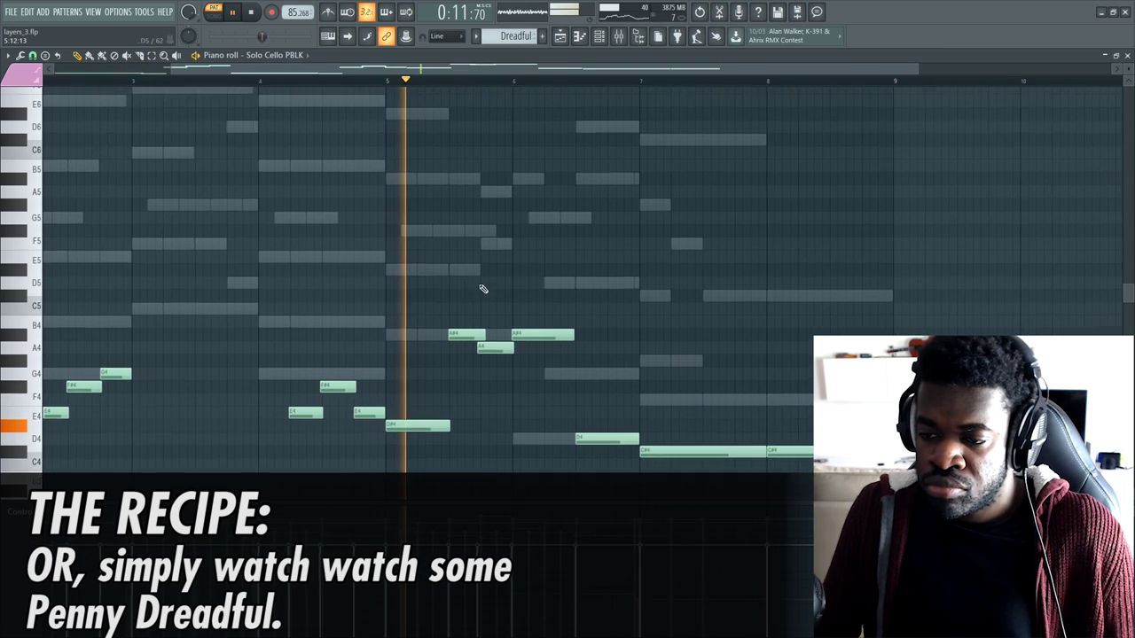
scroll(474, 288, "up", 4)
double_click(472, 139)
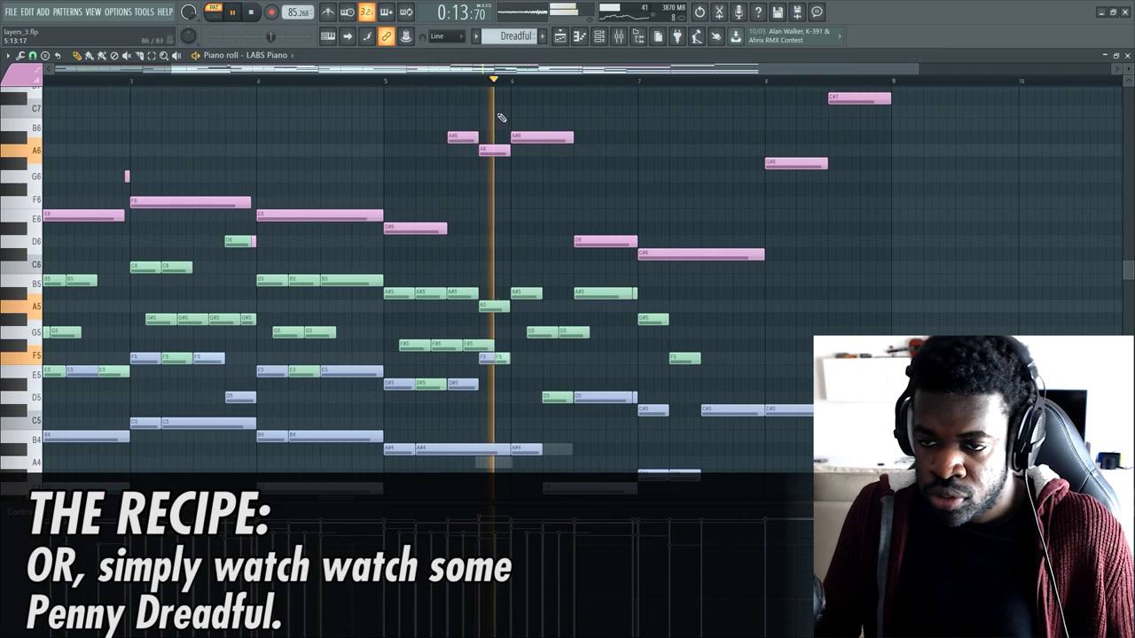
key("F6")
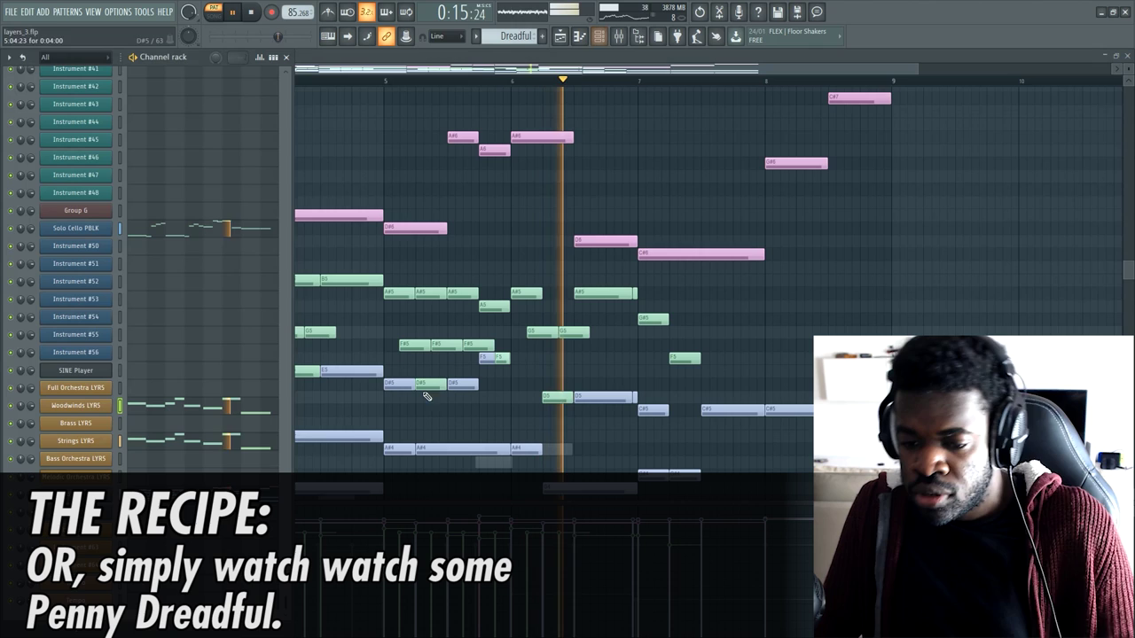
Load the Strings LYRS channel from the Channel rack into the piano roll.
left_click(232, 441)
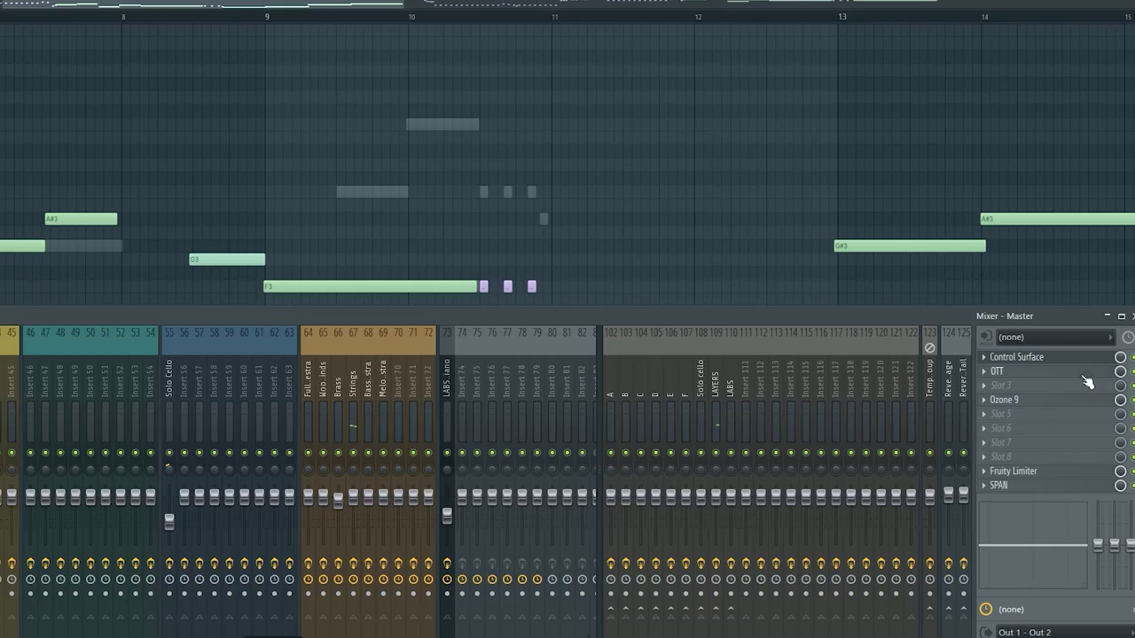
Open the Master insert's OTT plugin and expand it to its full control panel.
left_click(1083, 376)
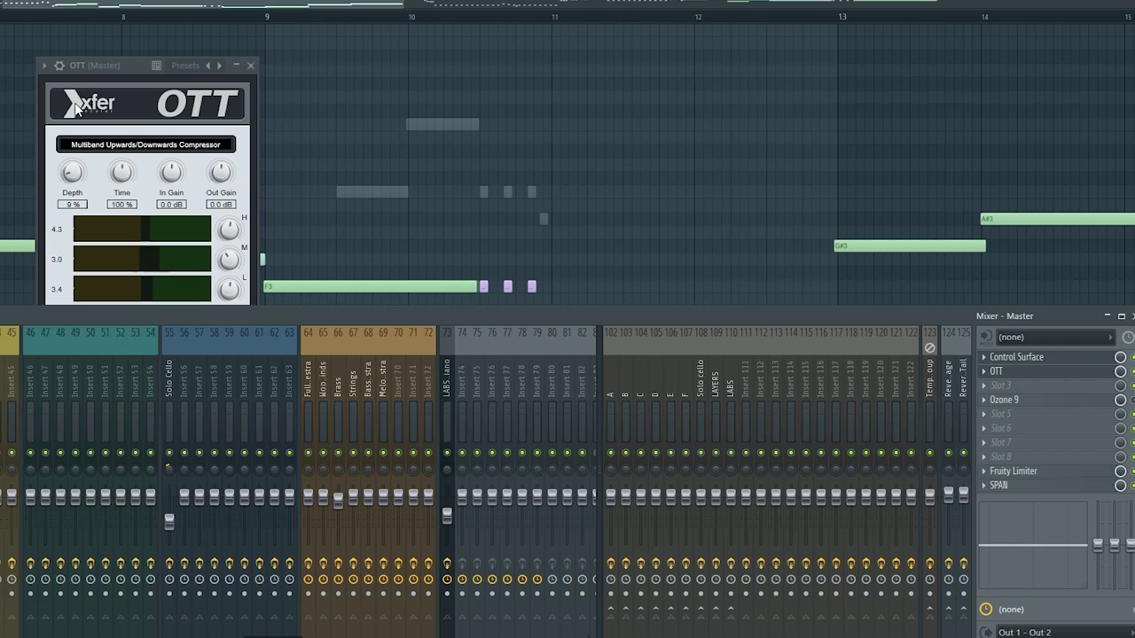
left_click(76, 106)
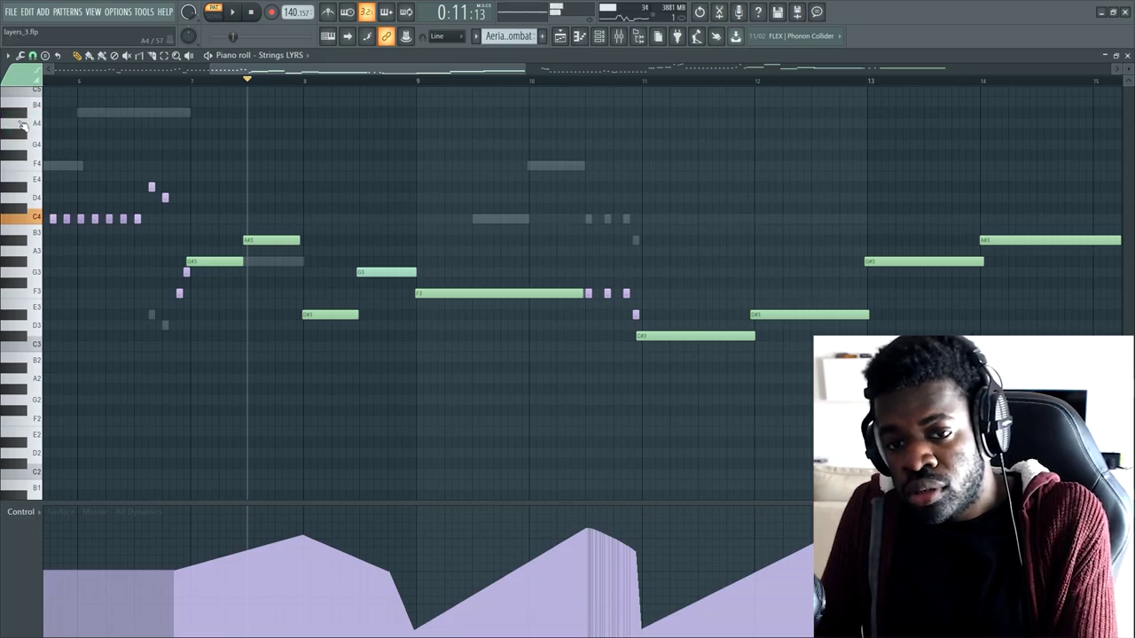
Pick articulation slot 3, Sus sus4, for new Strings LYRS notes.
left_click(36, 75)
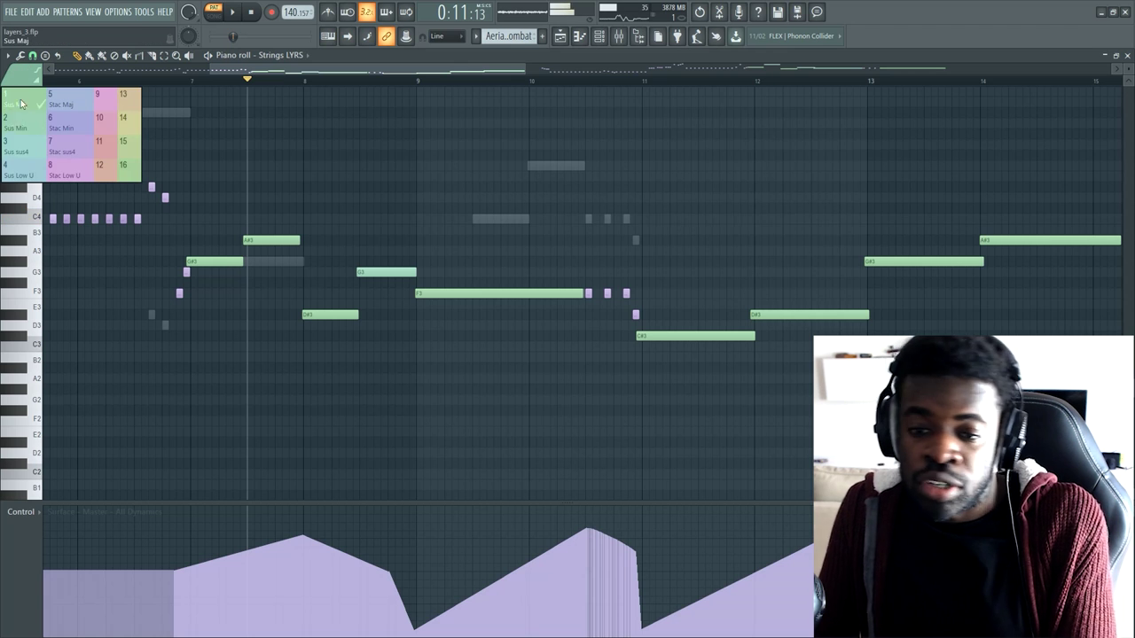
left_click(19, 149)
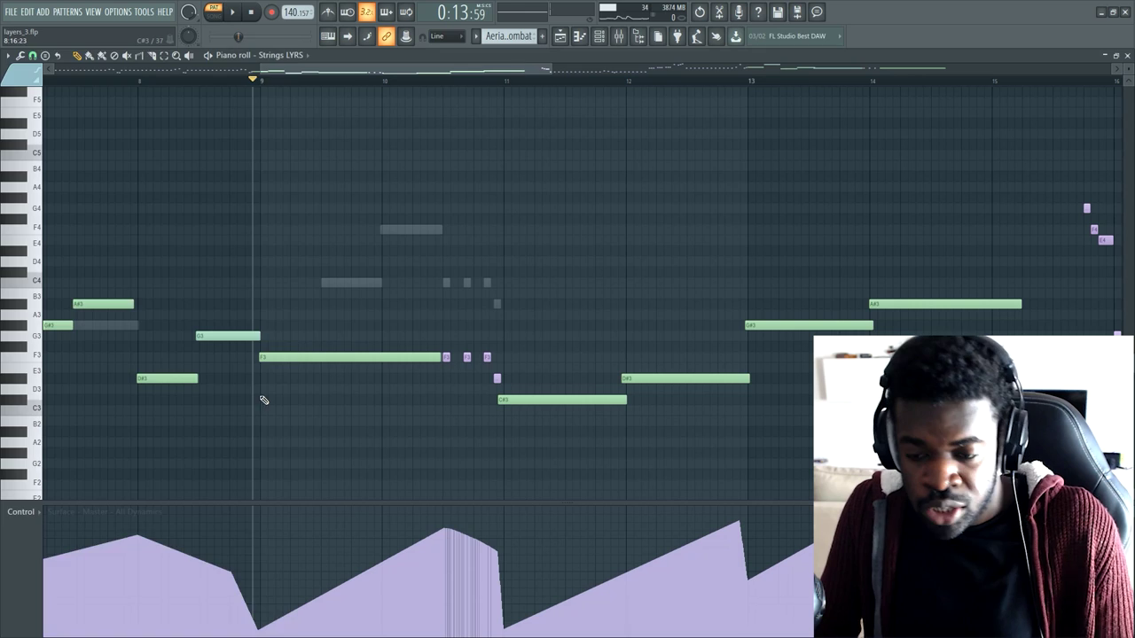
Load Bass Orchestra LYRS, zoom out to bars 5–18, replay from bar 7, then stop.
key("F6")
left_click(182, 467)
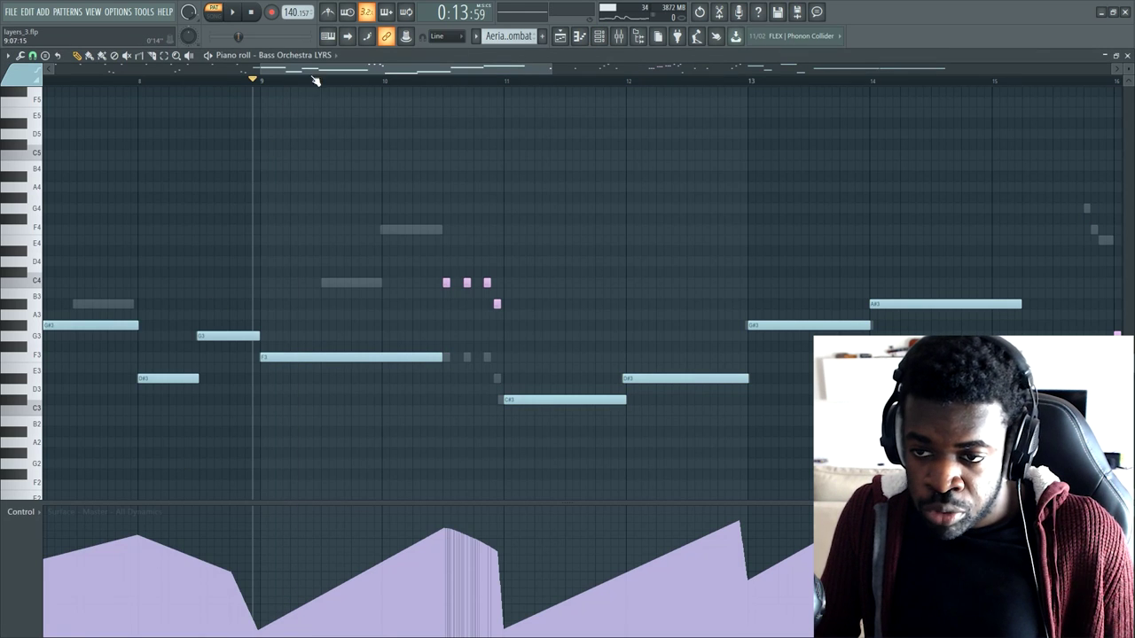
scroll(315, 81, "down", 3)
left_click(251, 83)
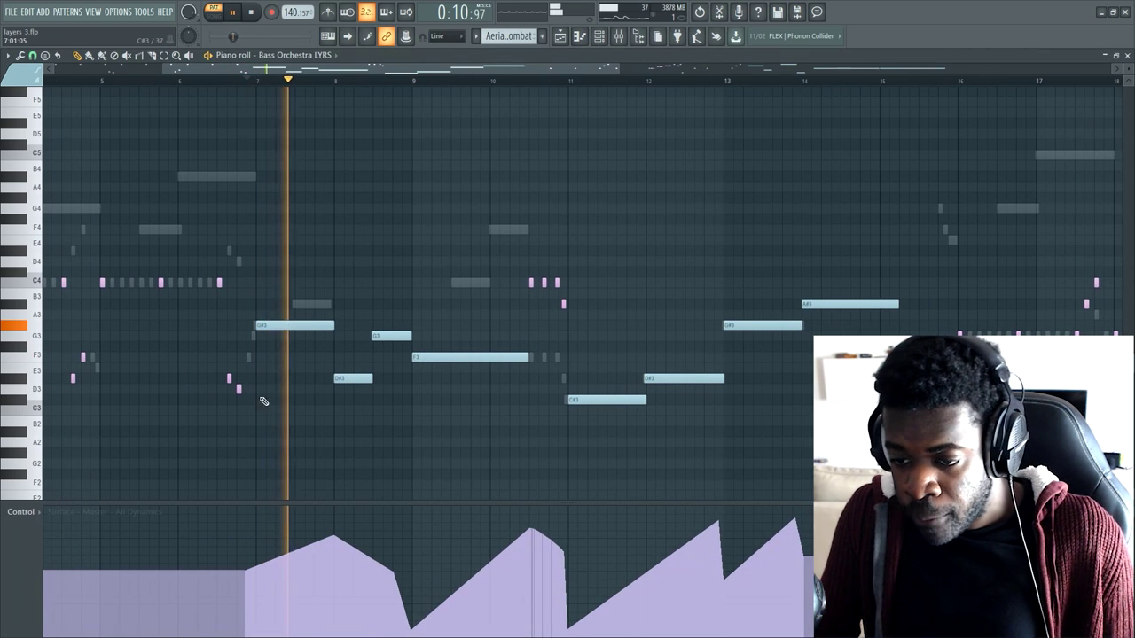
key("space")
key("F6")
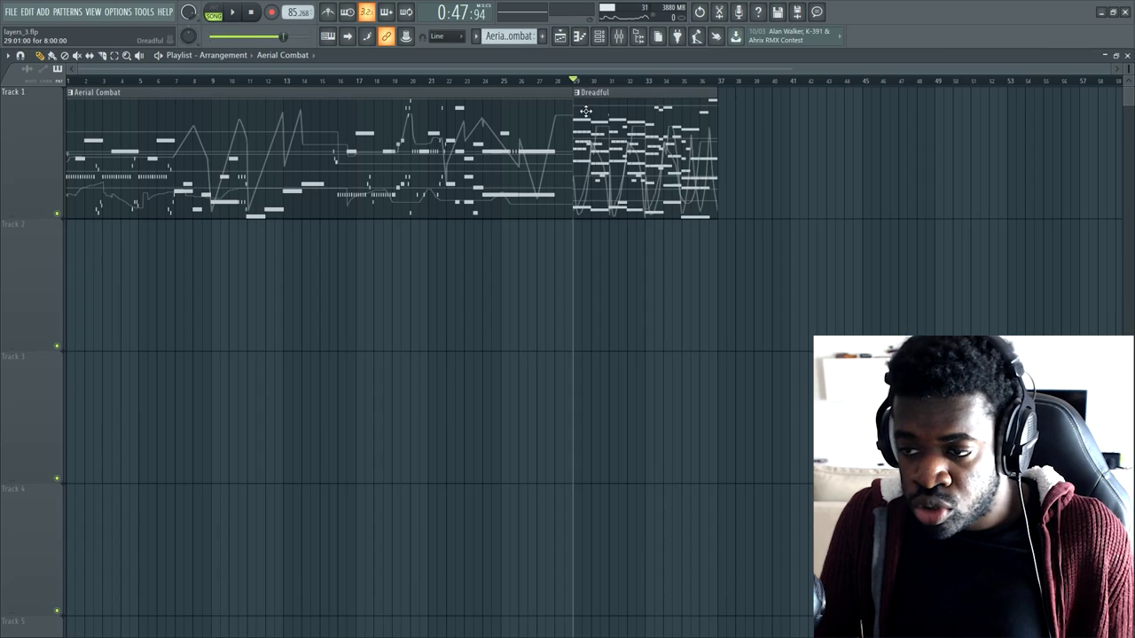
Open the Dreadful pattern's LABS Piano part and its Soft Piano instrument window.
double_click(585, 111)
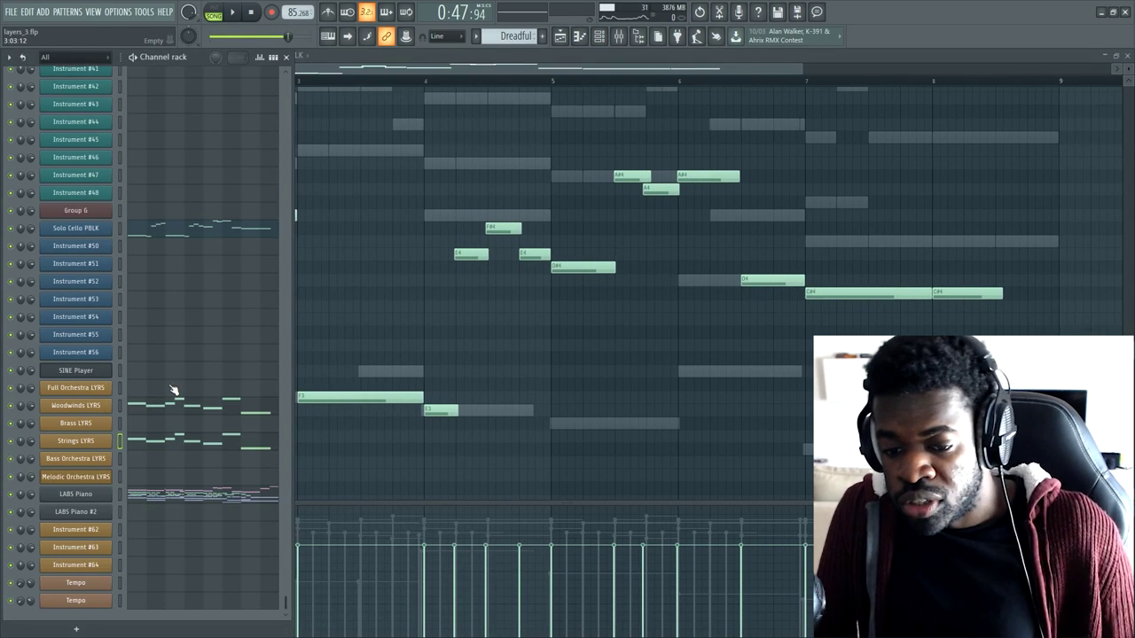
left_click(12, 494)
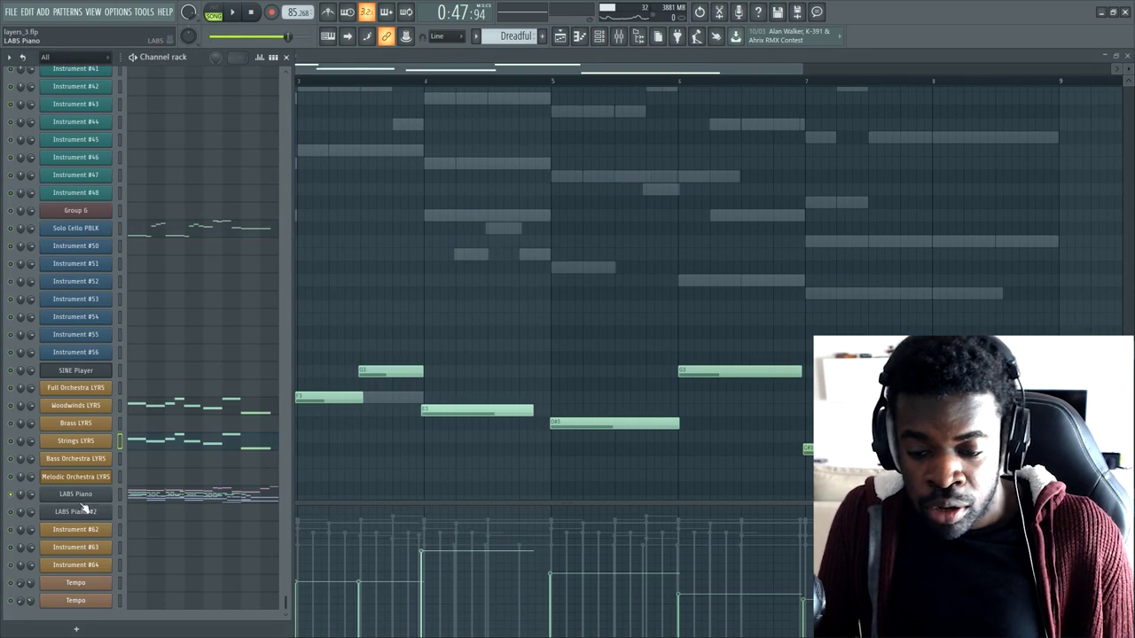
key("F6")
scroll(181, 461, "up", 3)
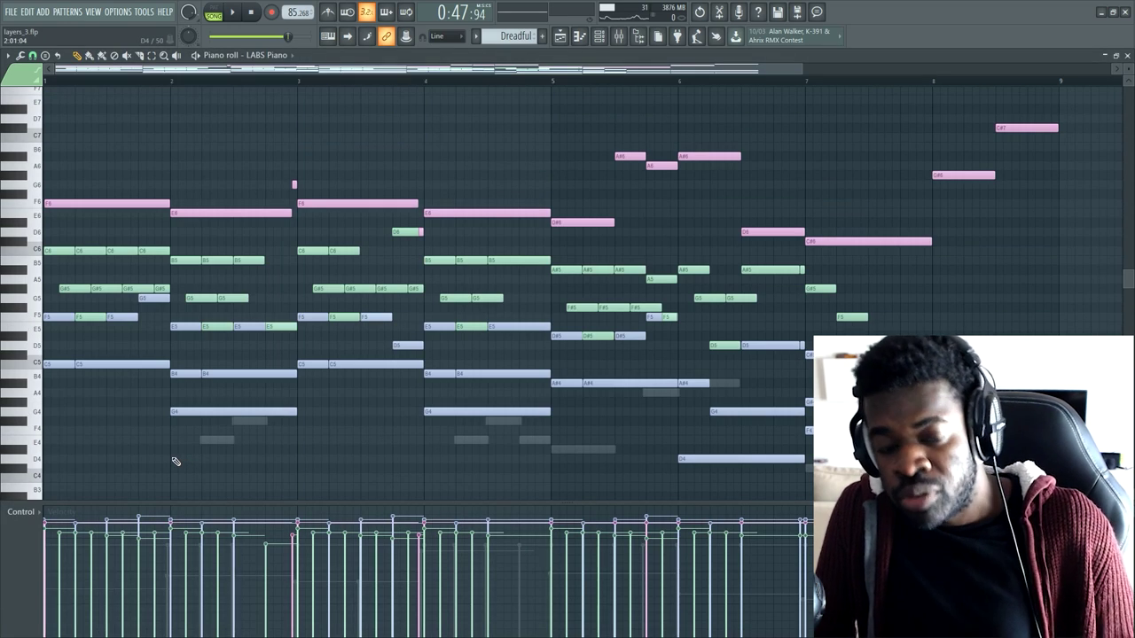
key("F6")
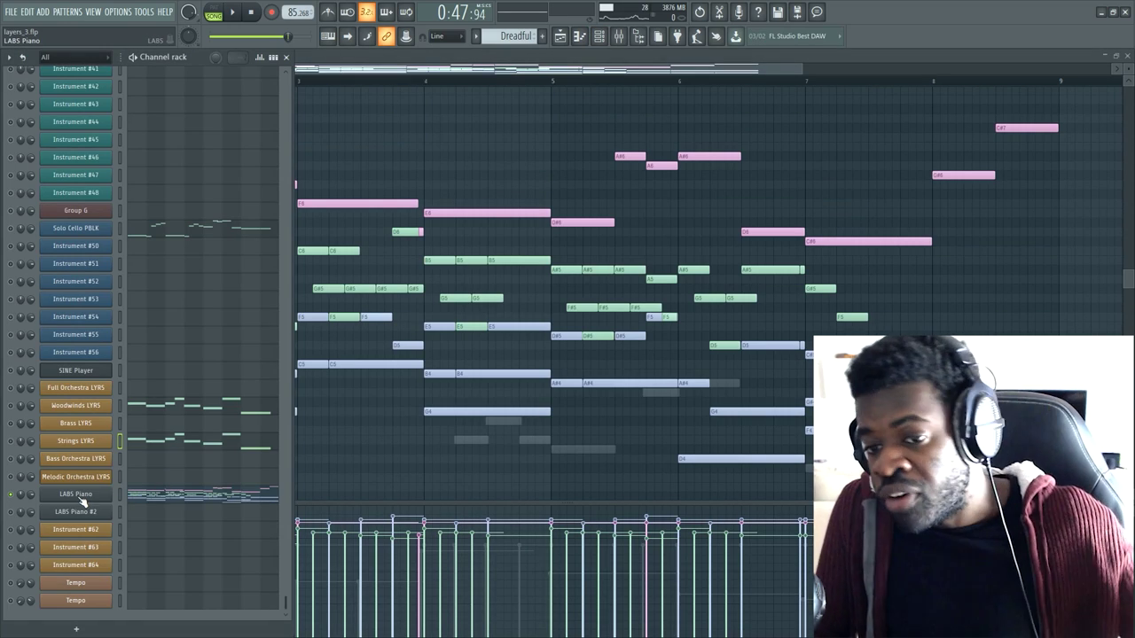
left_click(78, 496)
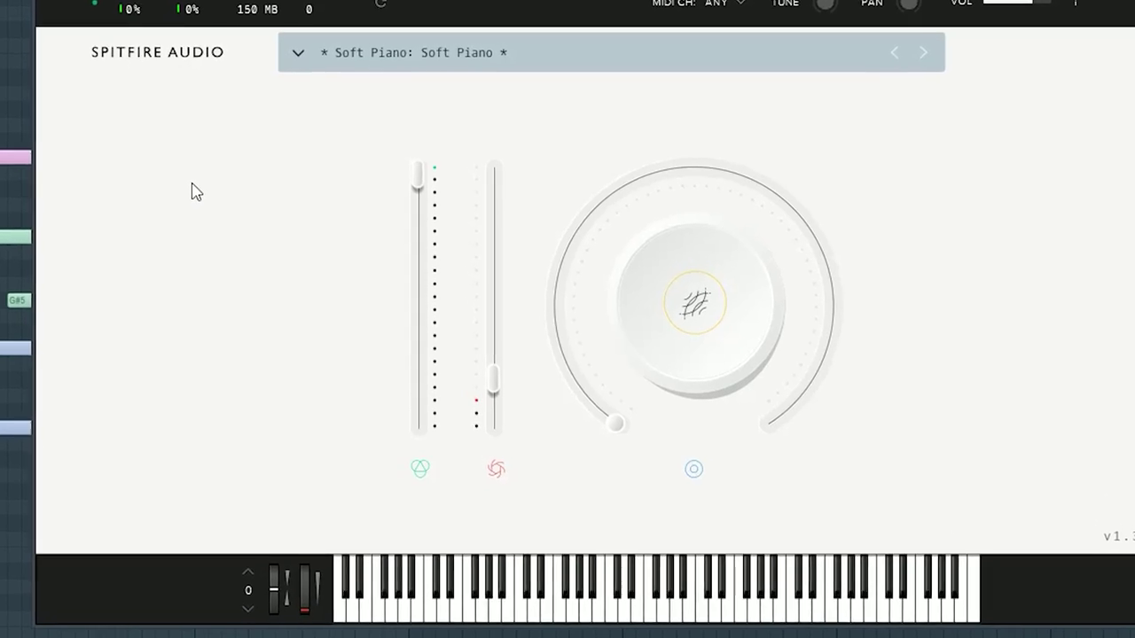